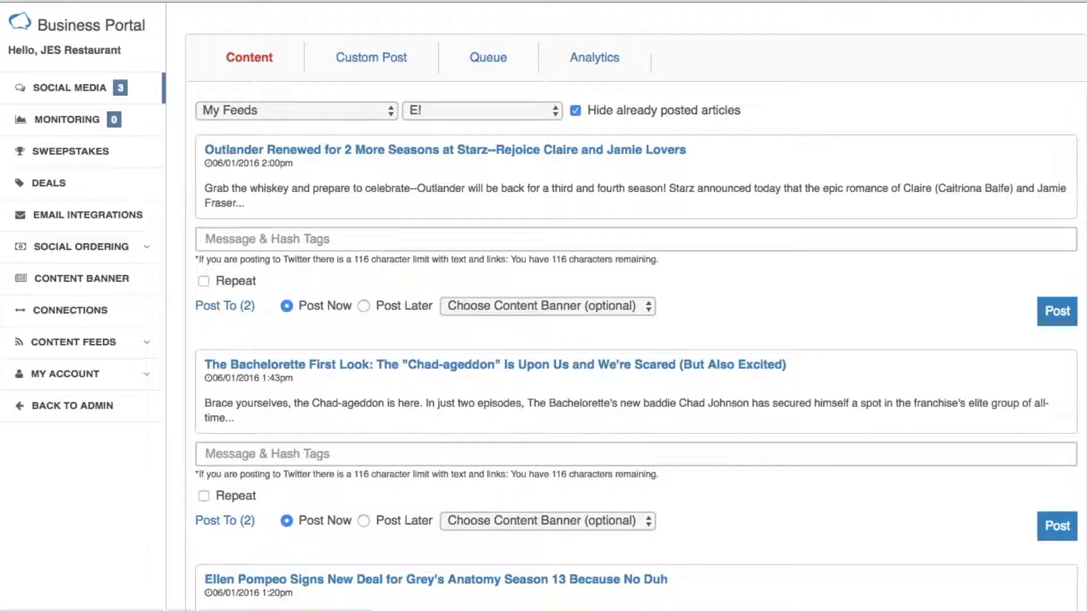
click(73, 156)
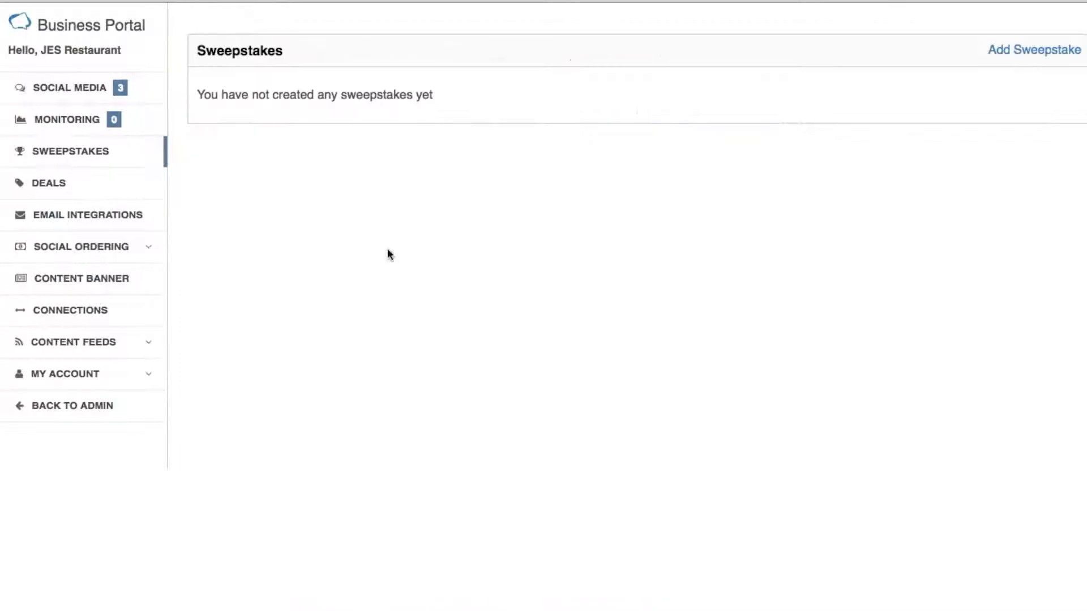
click(1035, 51)
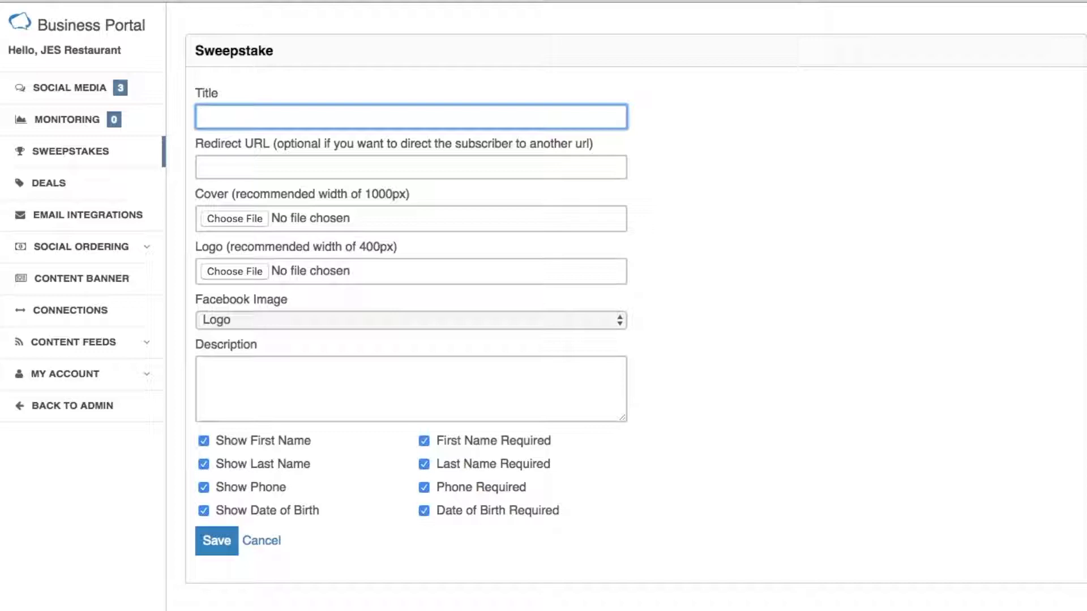
text(Win Dinner for 2!)
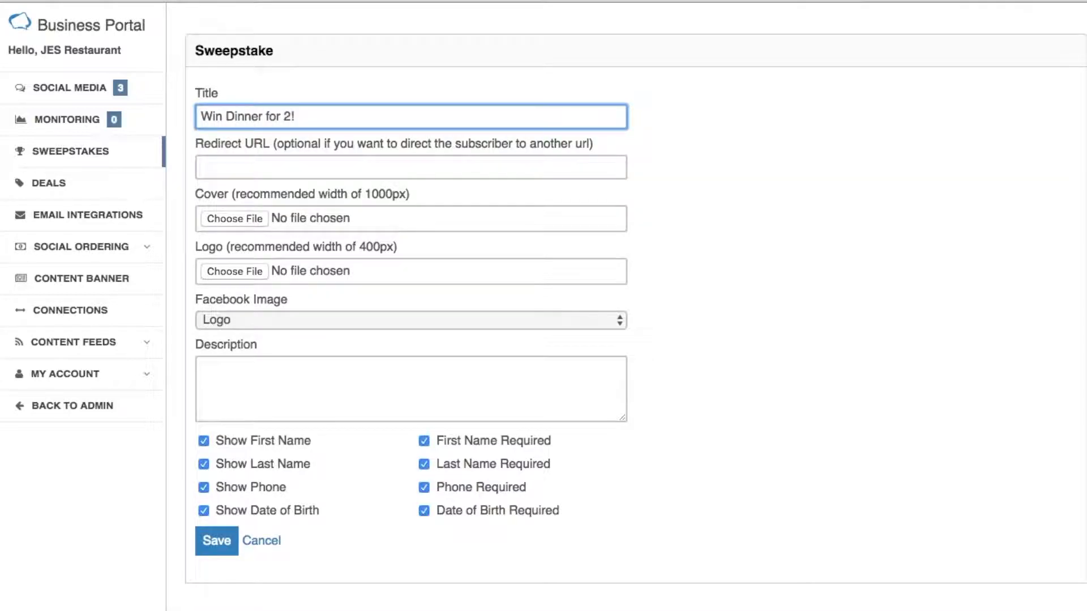
key(Tab)
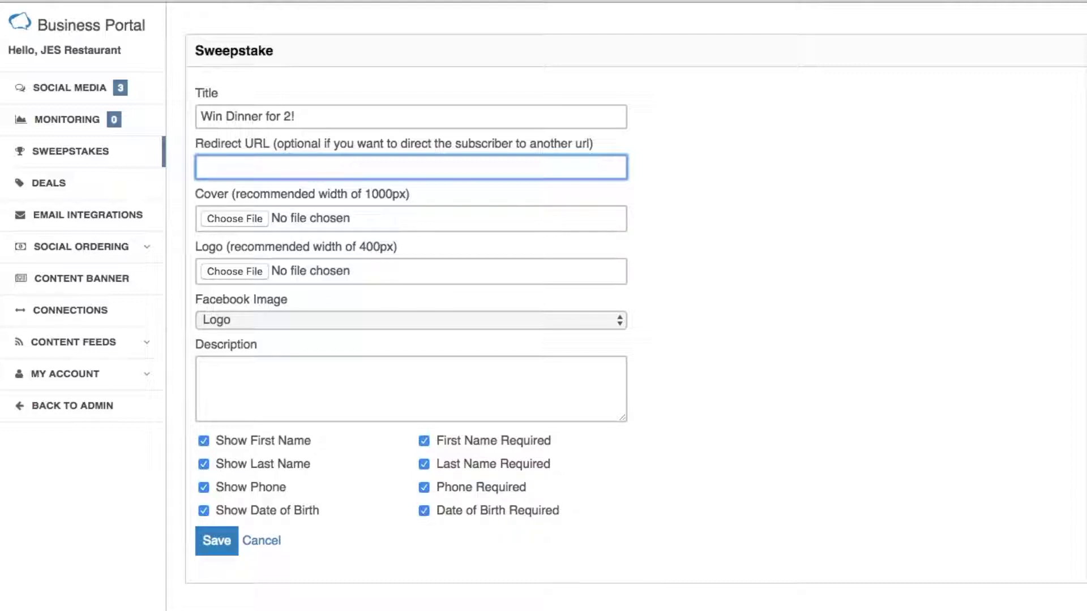
text(ht)
key(Down)
key(Tab)
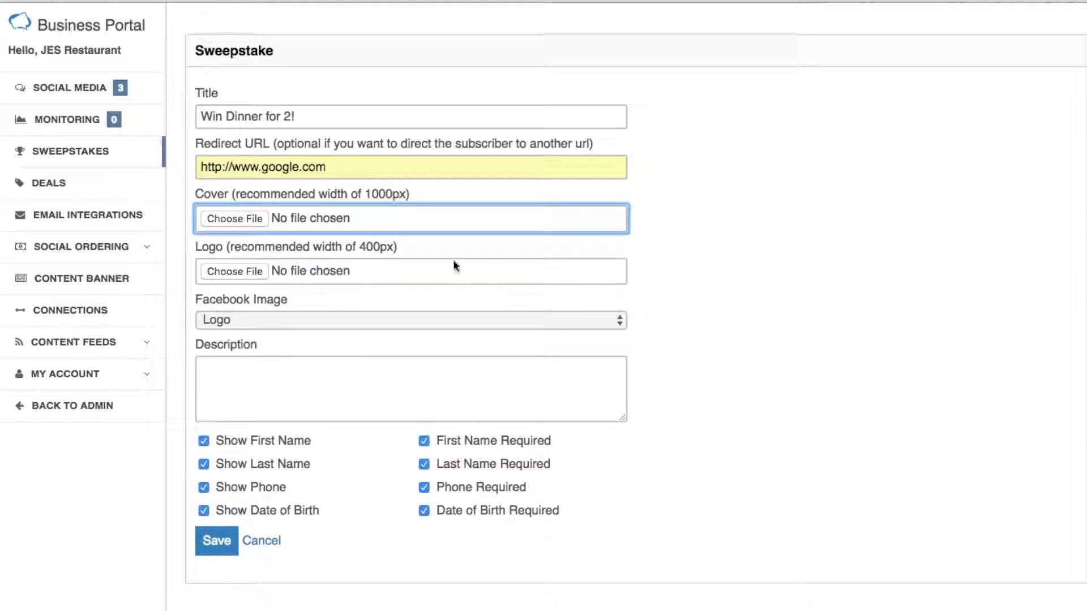
- Choose JES Restaurant free app banner.png as the cover and JES Restaurant Logo.png as the logo, keeping Logo as the Facebook image
click(239, 220)
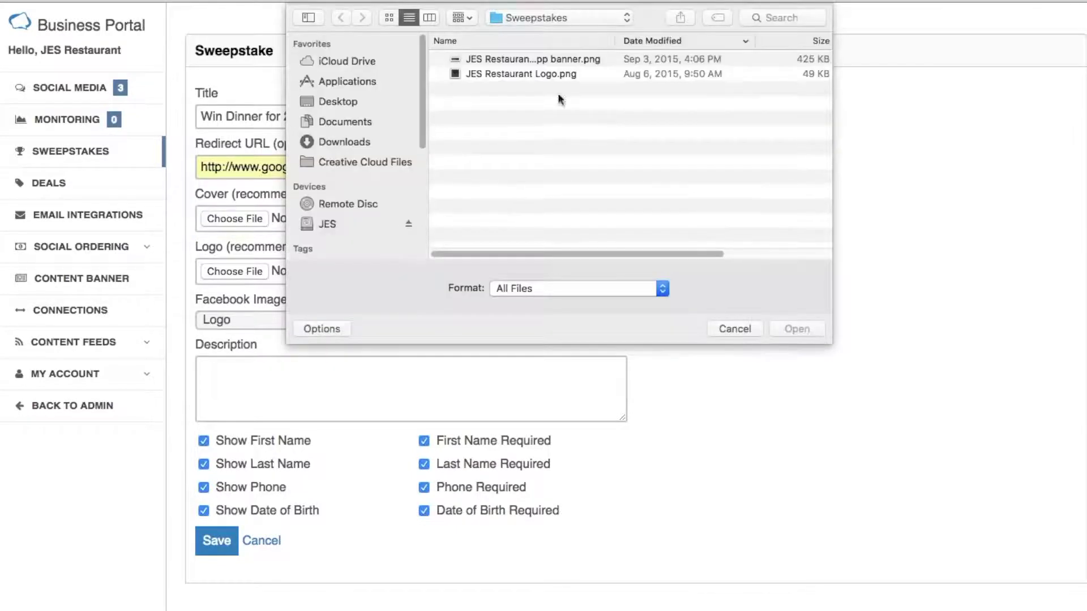
double_click(574, 55)
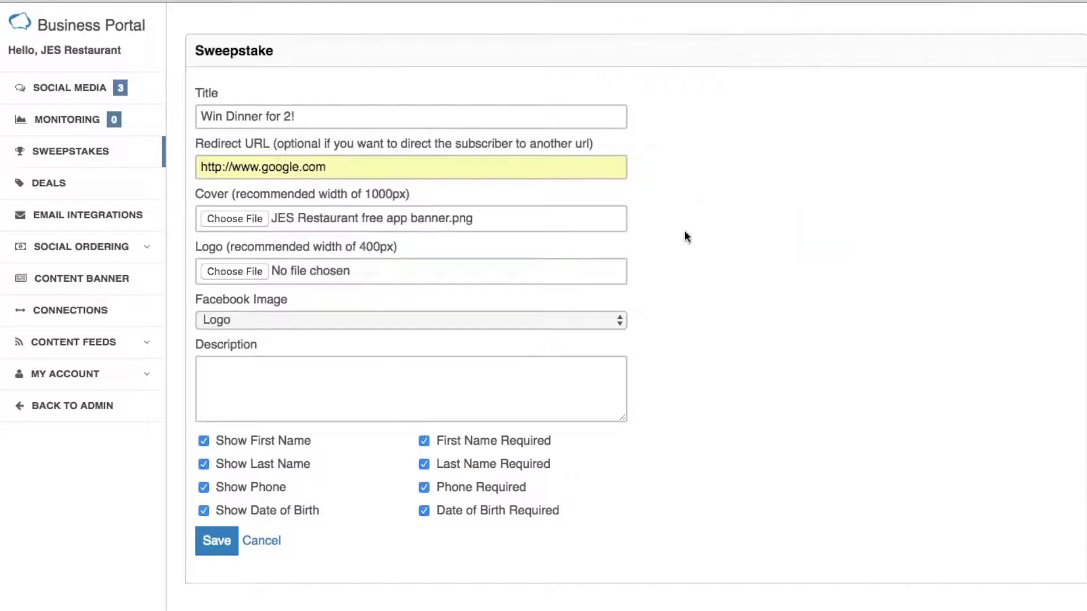
click(258, 272)
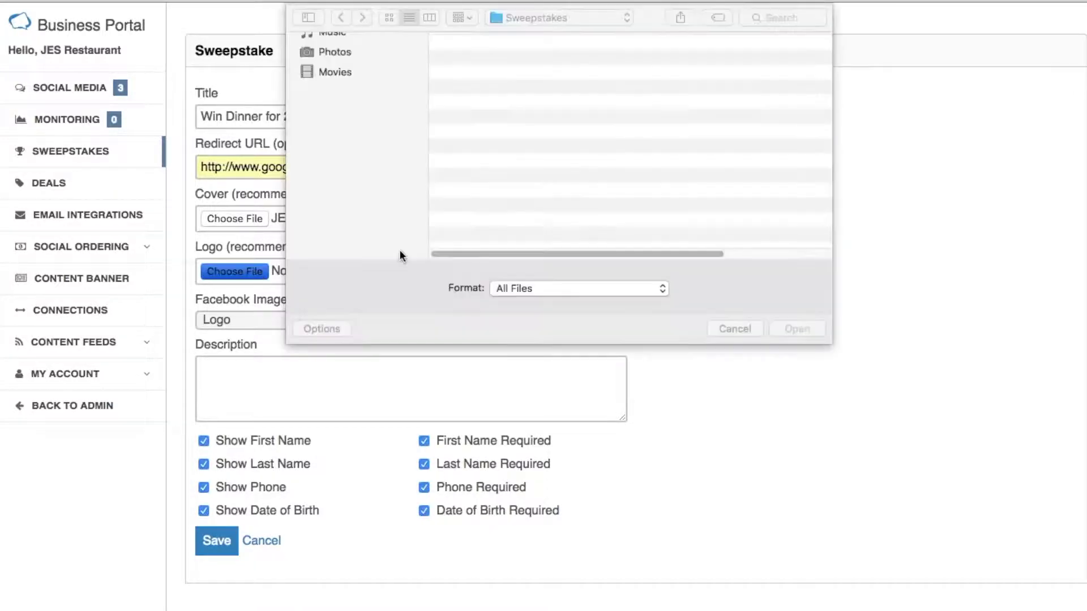
double_click(524, 73)
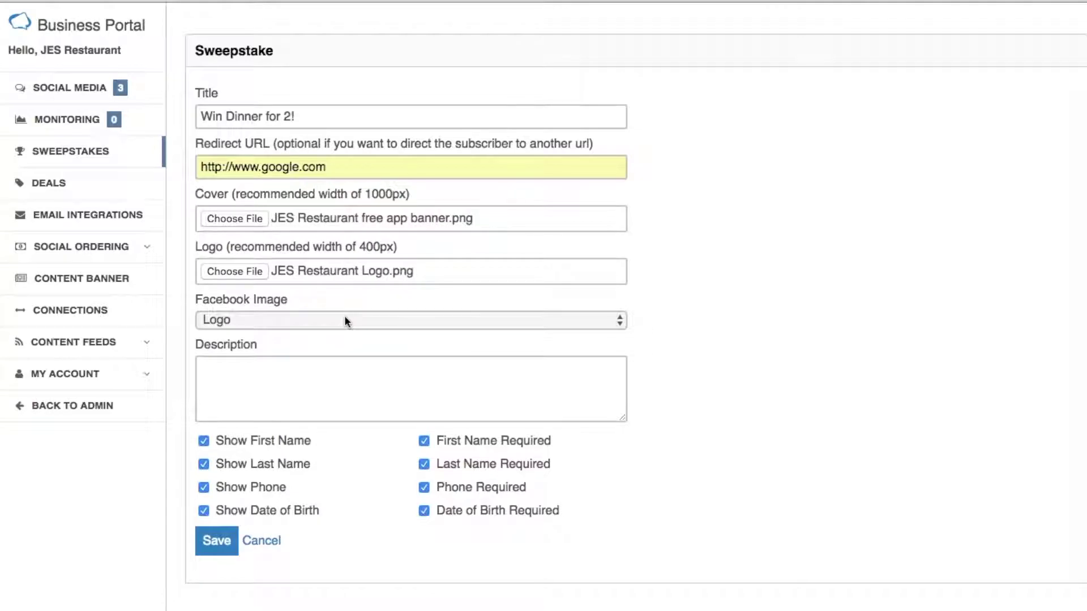
click(609, 321)
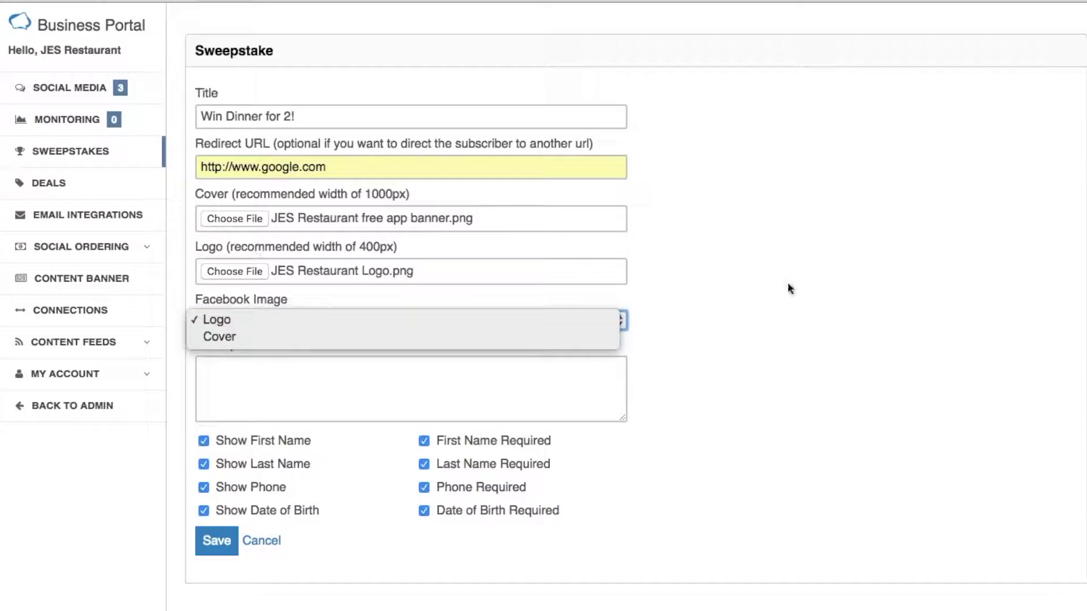
click(760, 386)
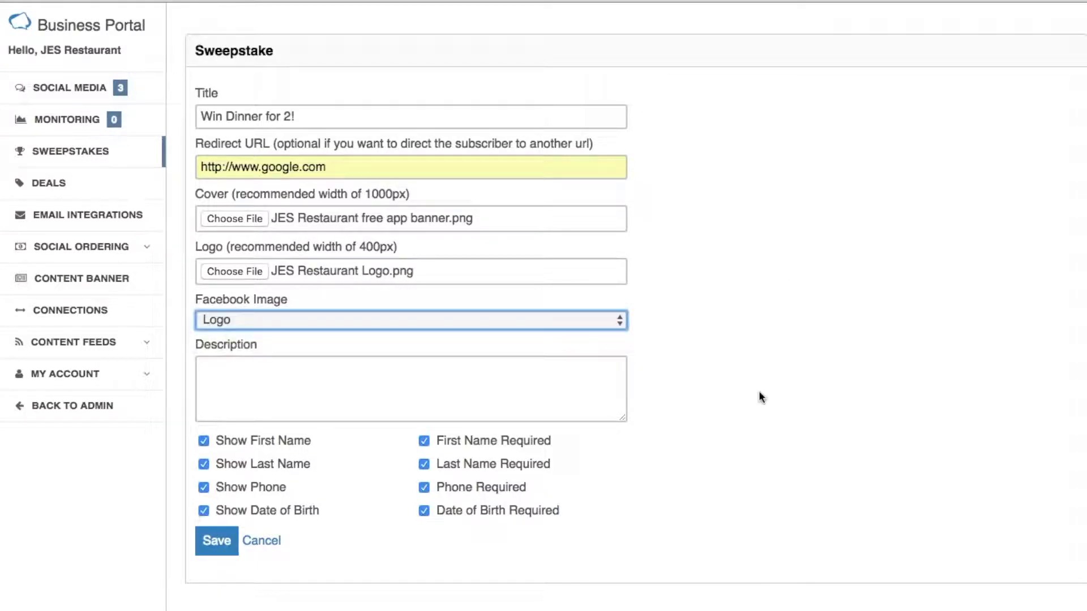
- Enter the description "Enter to win a dinner for 2 simply by filling in your name and email address."
key(Tab)
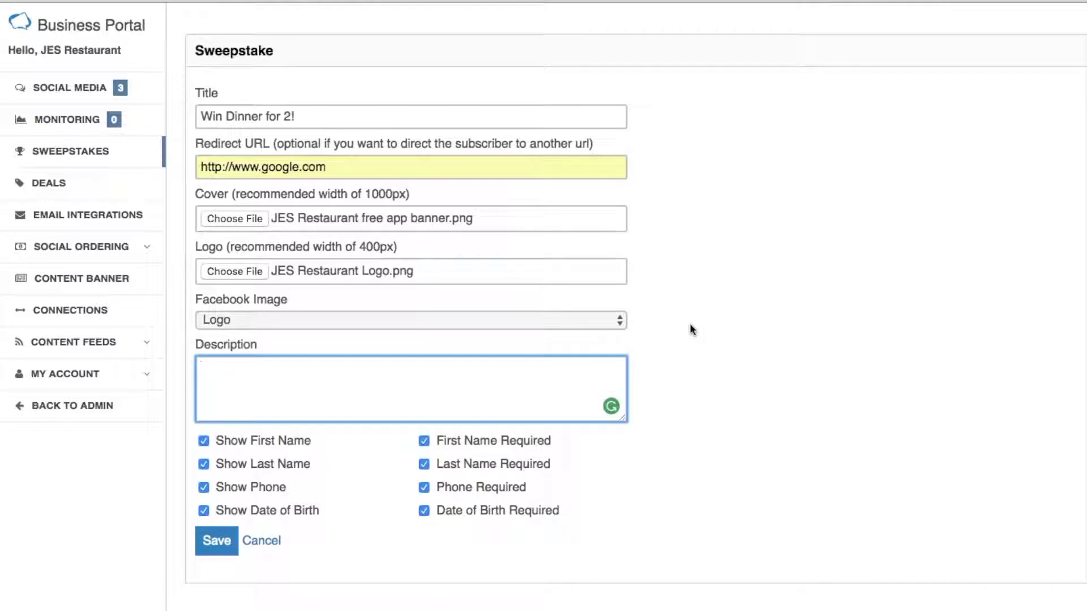
text(Enter to win a d)
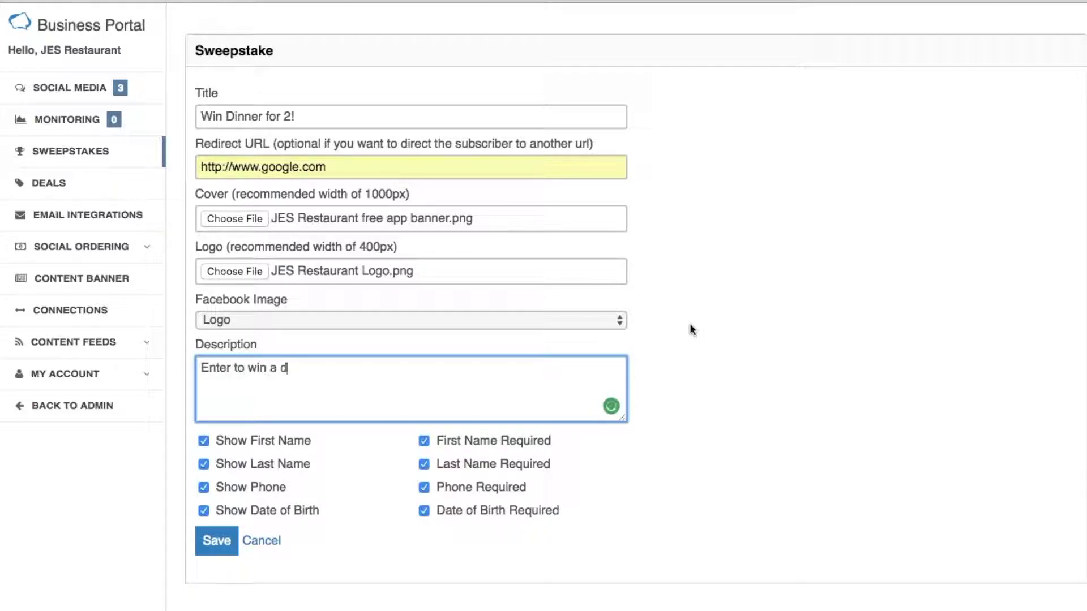
text(inner for 2 simply by )
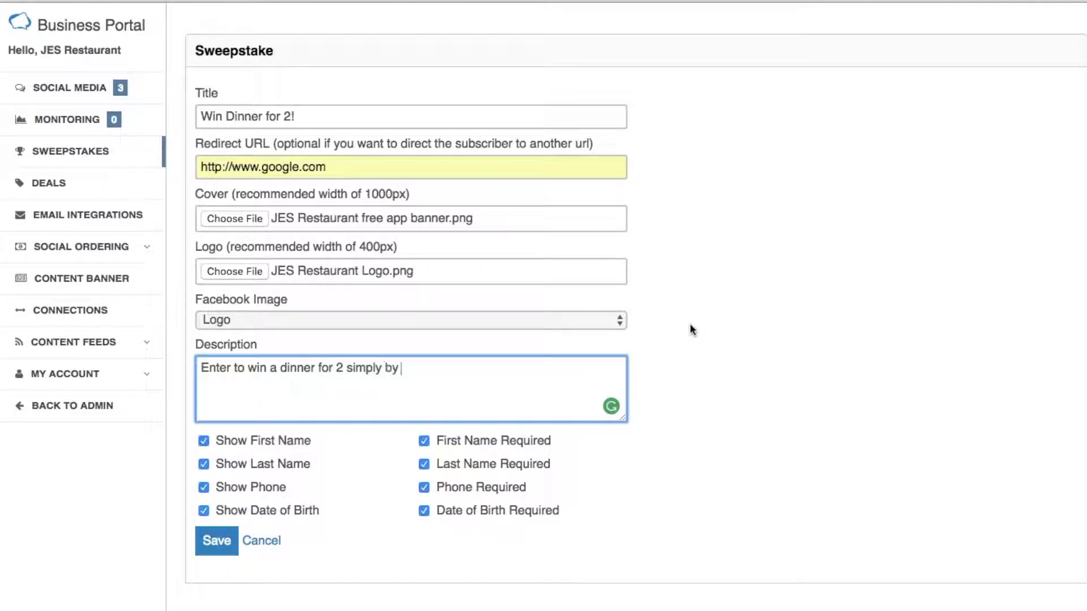
text(filling in your )
text(name a)
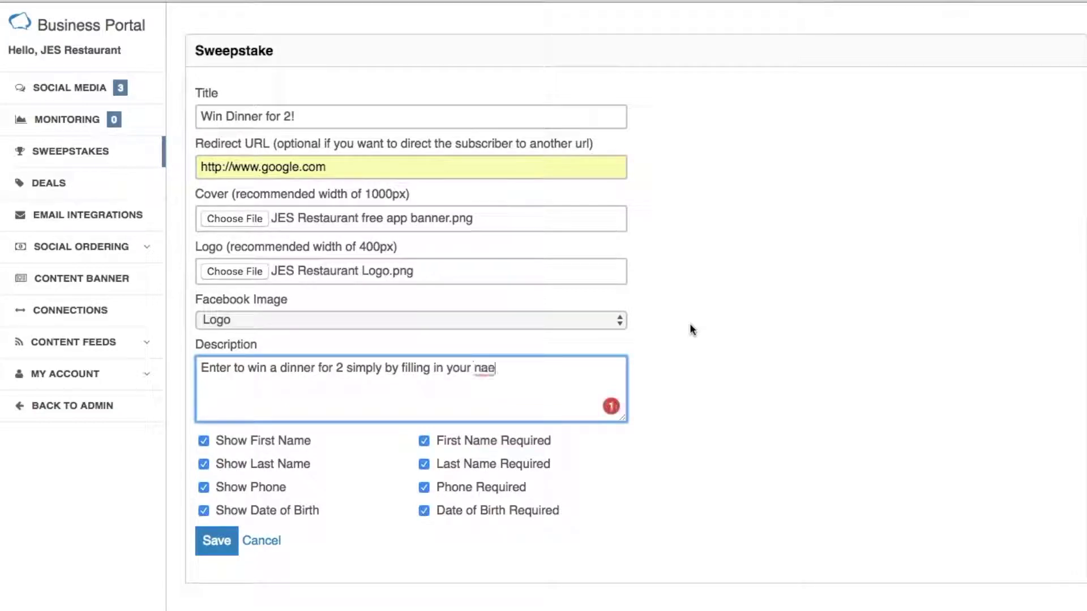
text(nd email address.)
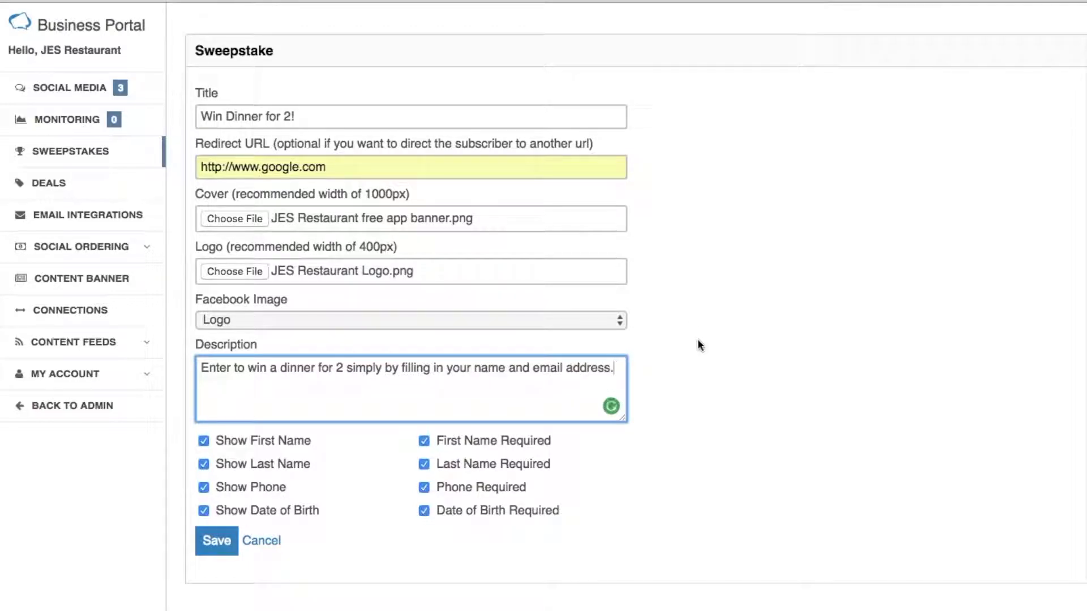
- Make last name, phone and date of birth optional for entrants and save the sweepstake
scroll(698, 365, down, 1)
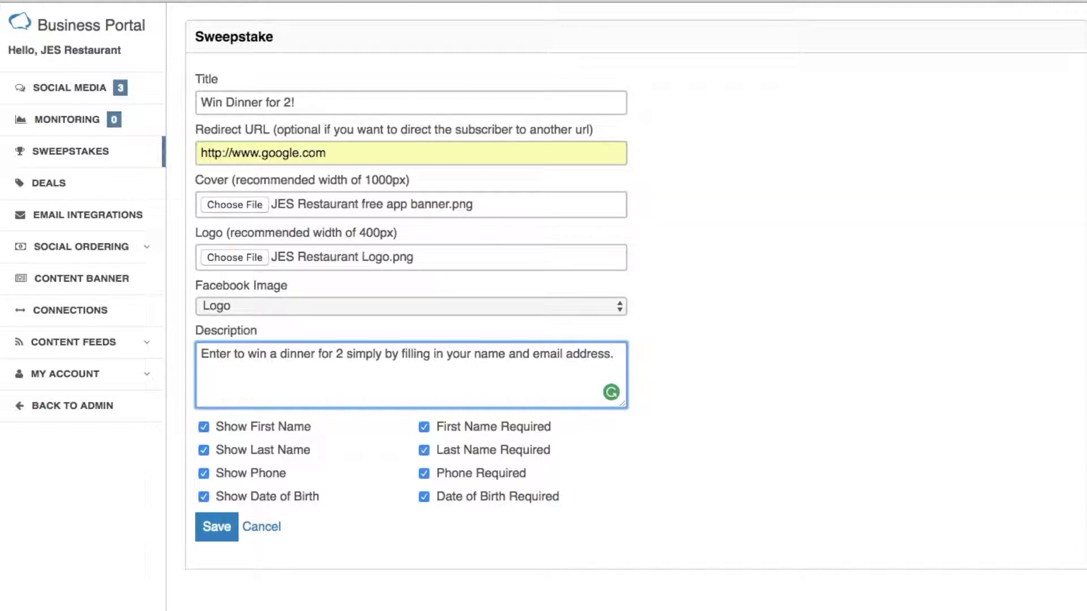
click(496, 453)
click(498, 474)
click(498, 499)
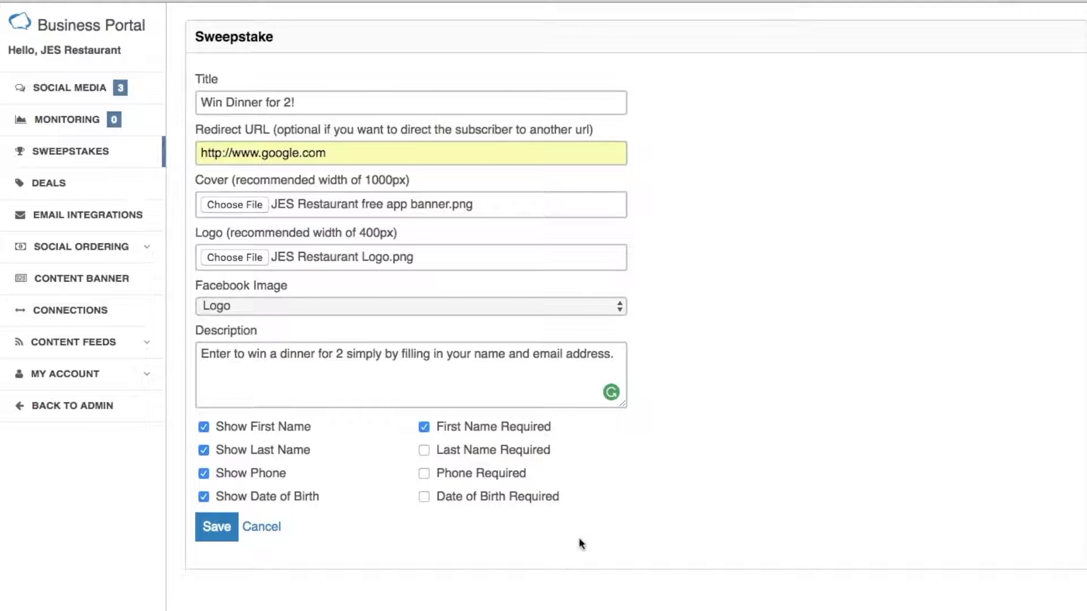
click(217, 530)
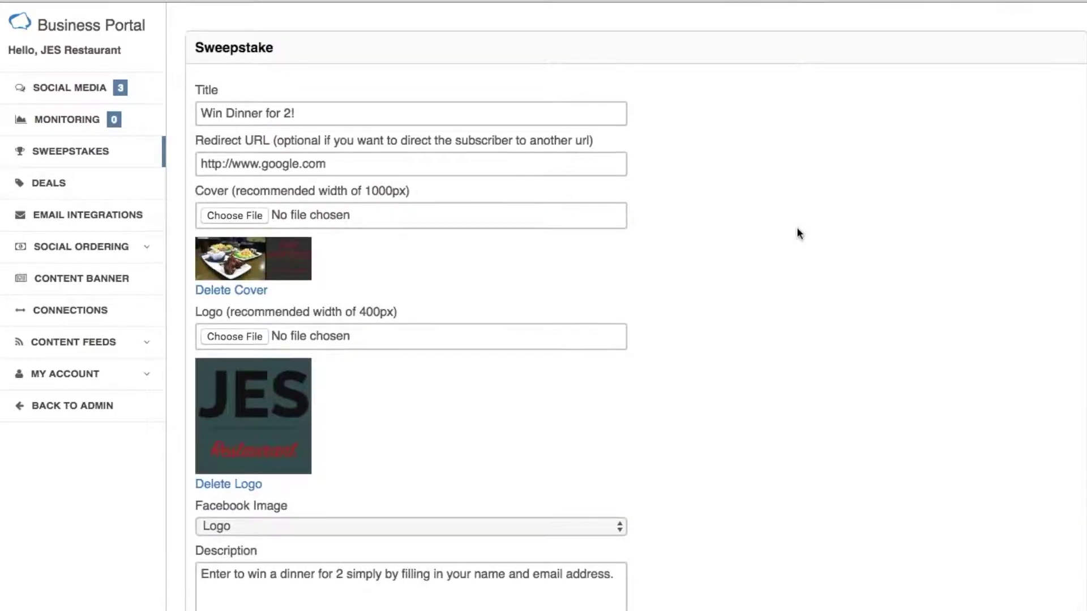
scroll(797, 235, down, 5)
scroll(796, 234, up, 5)
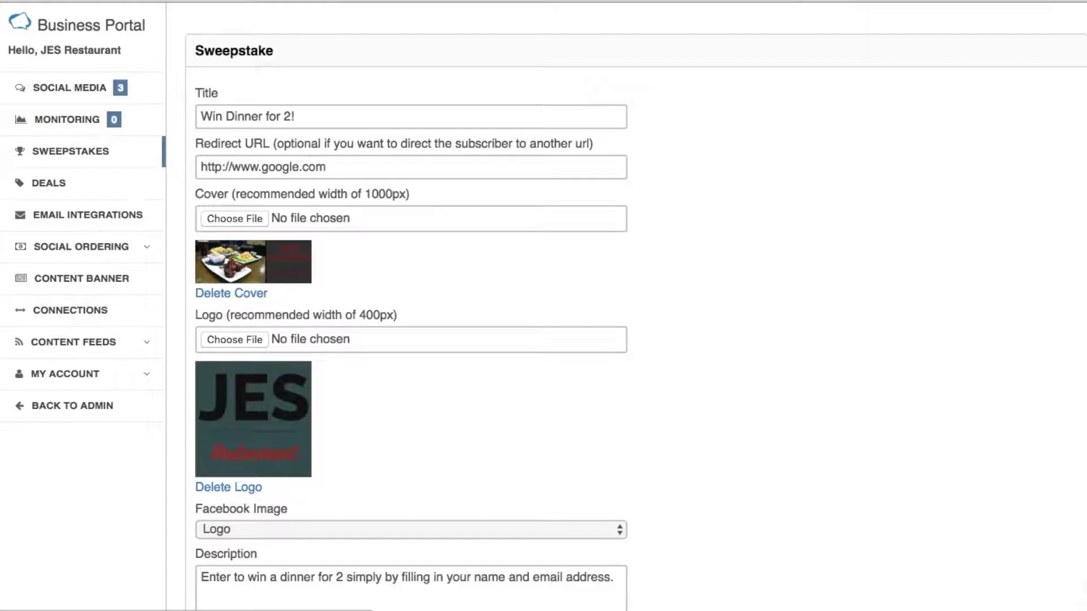
- Return to the sweepstakes list and open the Facebook URL of the "Win Dinner for 2!" sweepstake
click(116, 159)
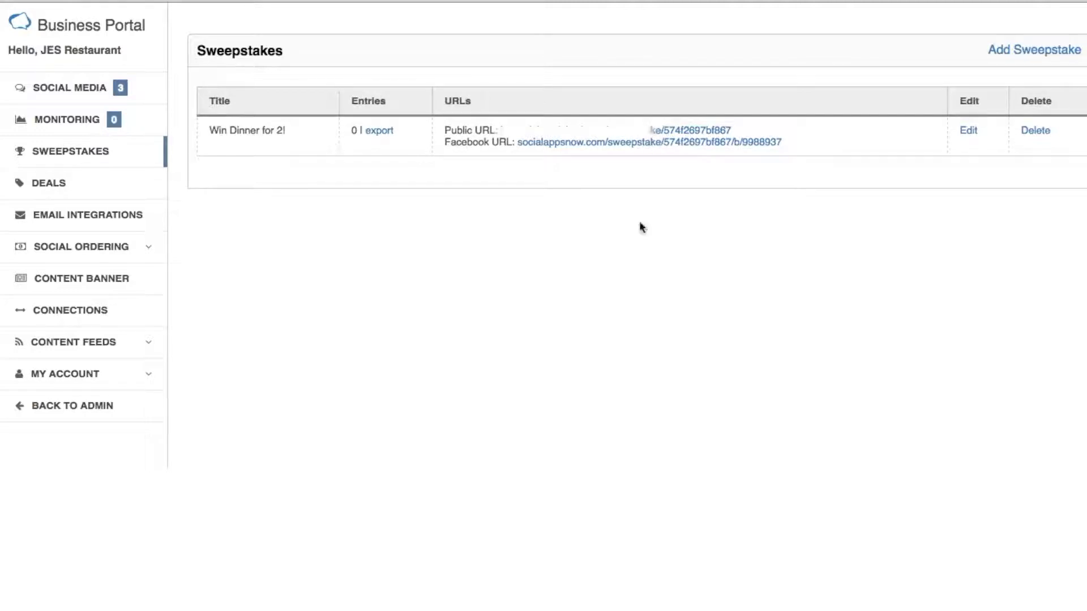
click(570, 141)
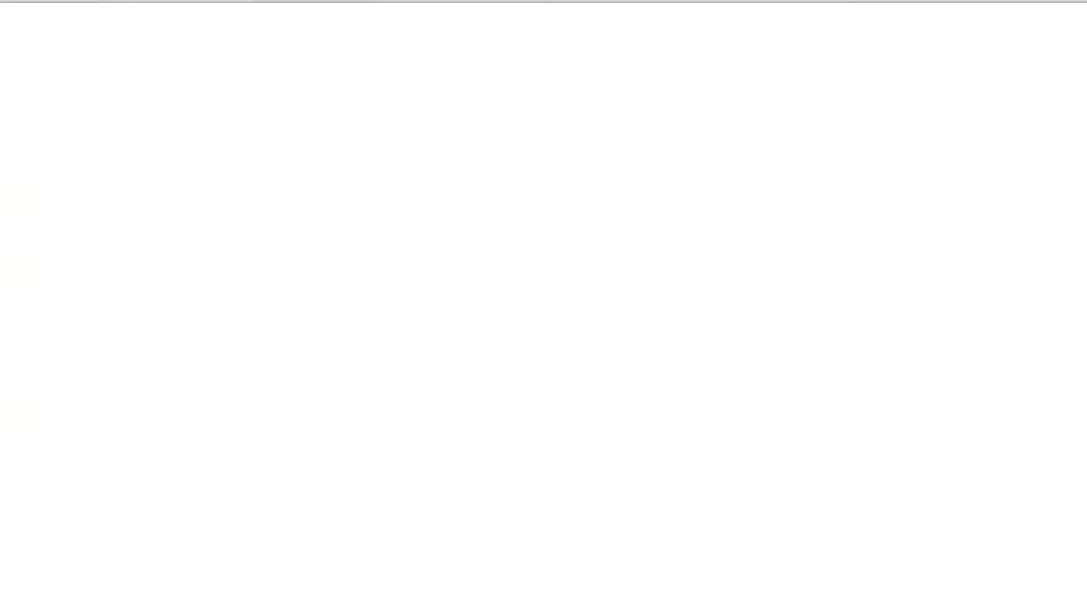
click(575, 146)
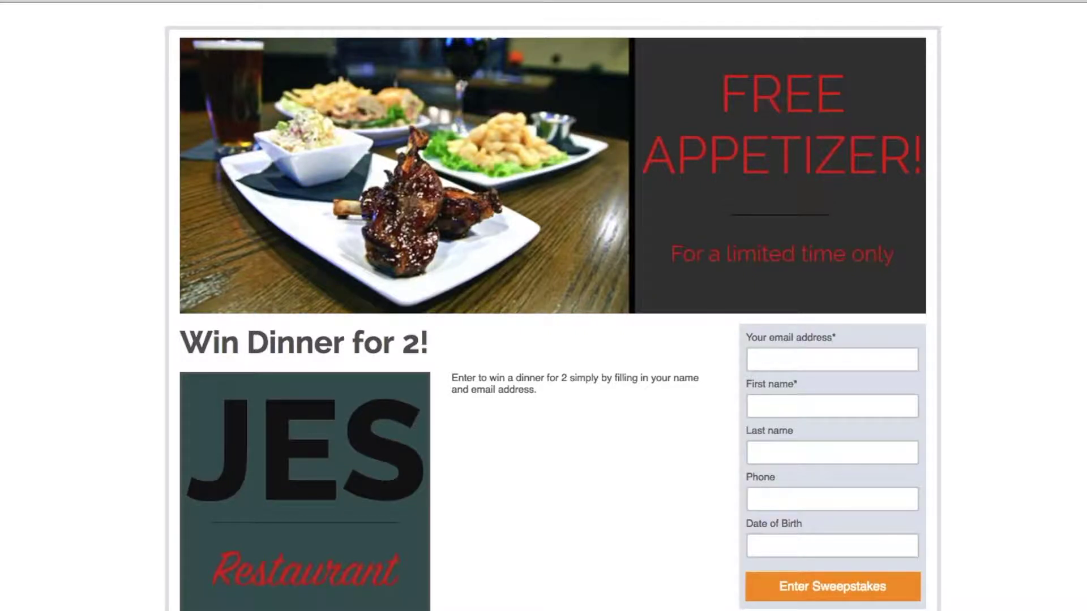
click(340, 1)
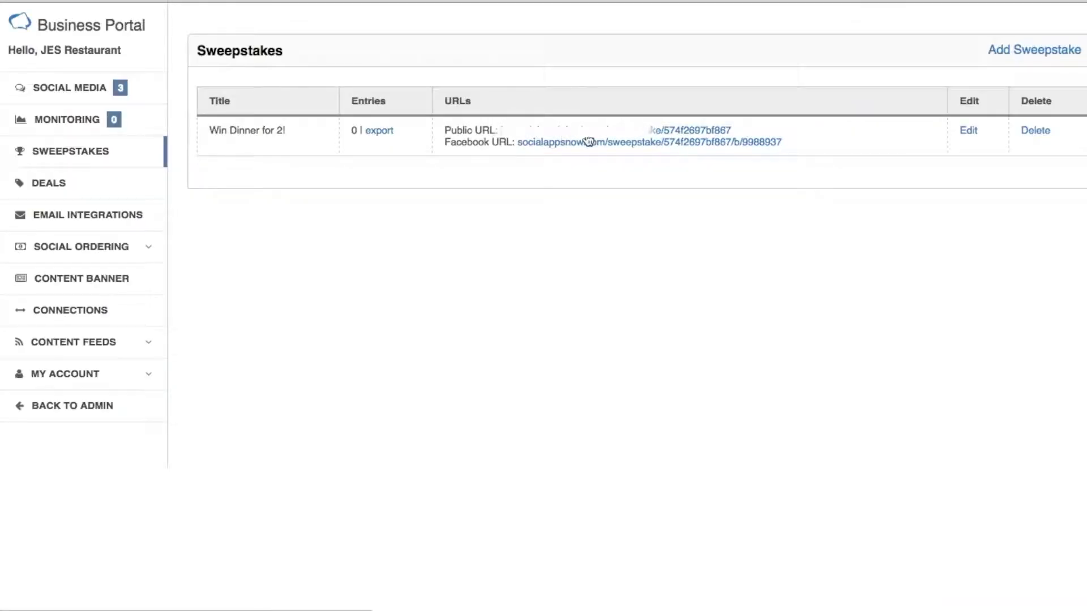
click(271, 1)
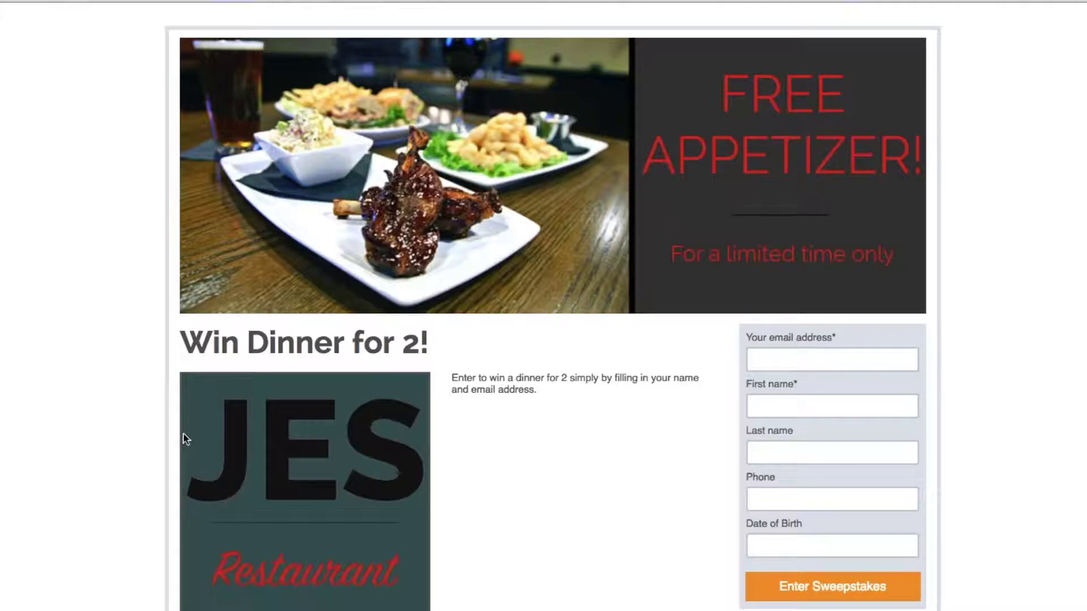
- Review the sweepstake page's layout, title and description
scroll(962, 204, down, 3)
scroll(988, 178, up, 3)
drag(180, 341, 481, 335)
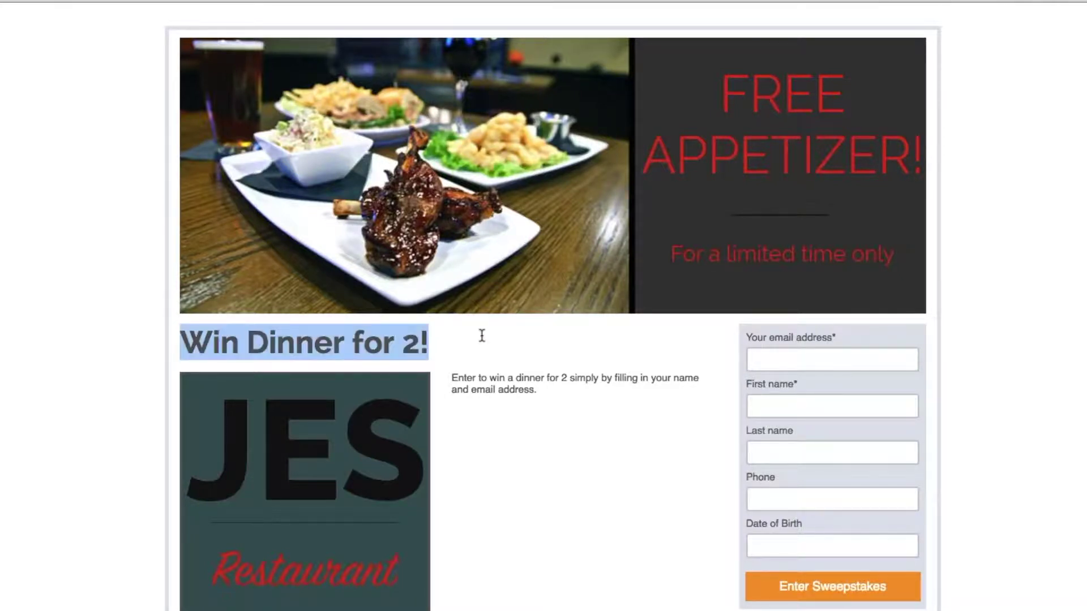
click(485, 373)
triple_click(486, 373)
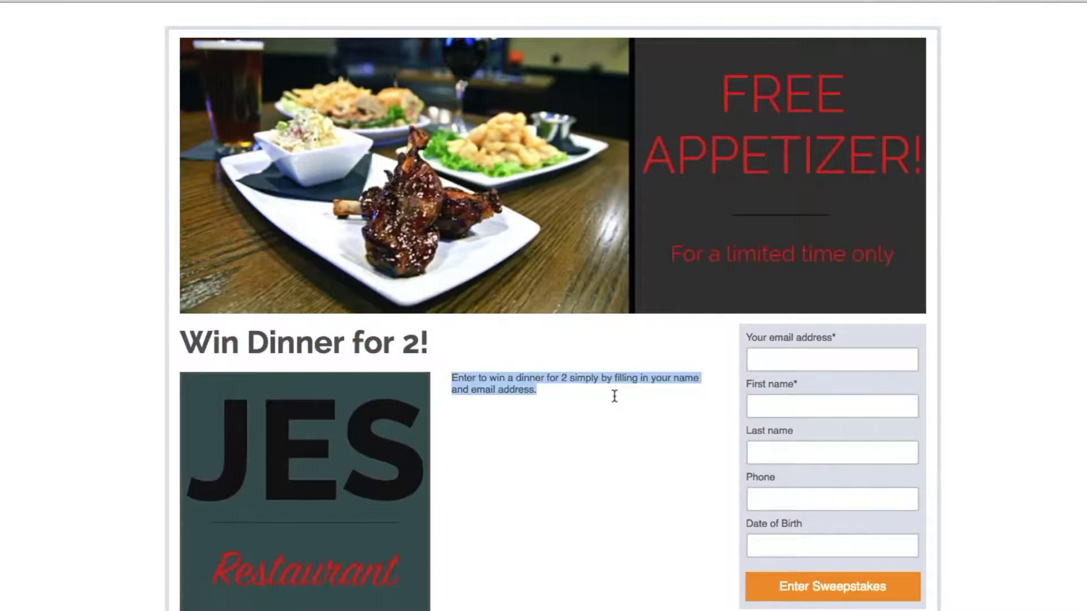
click(619, 409)
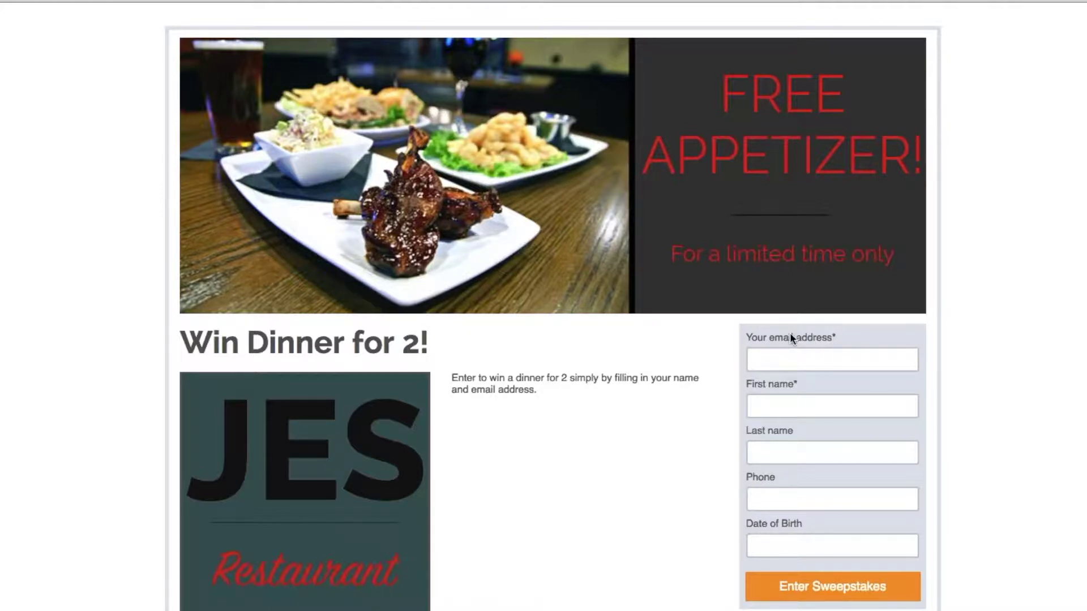
- Fill in the entrant's email address and first name in the sweepstake entry form
click(811, 363)
text(test)
key(Down)
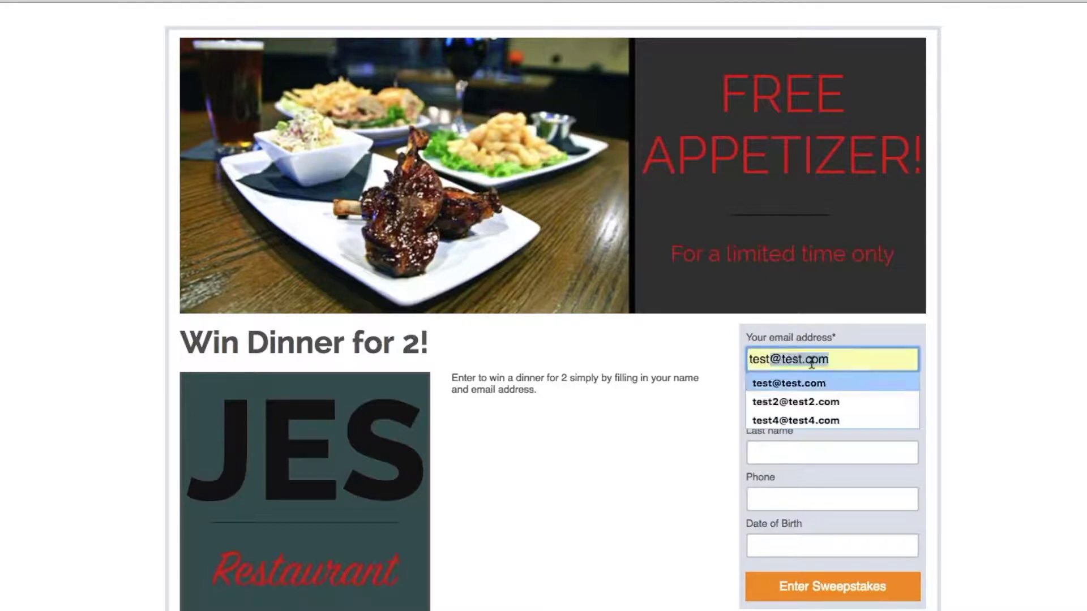
key(Tab)
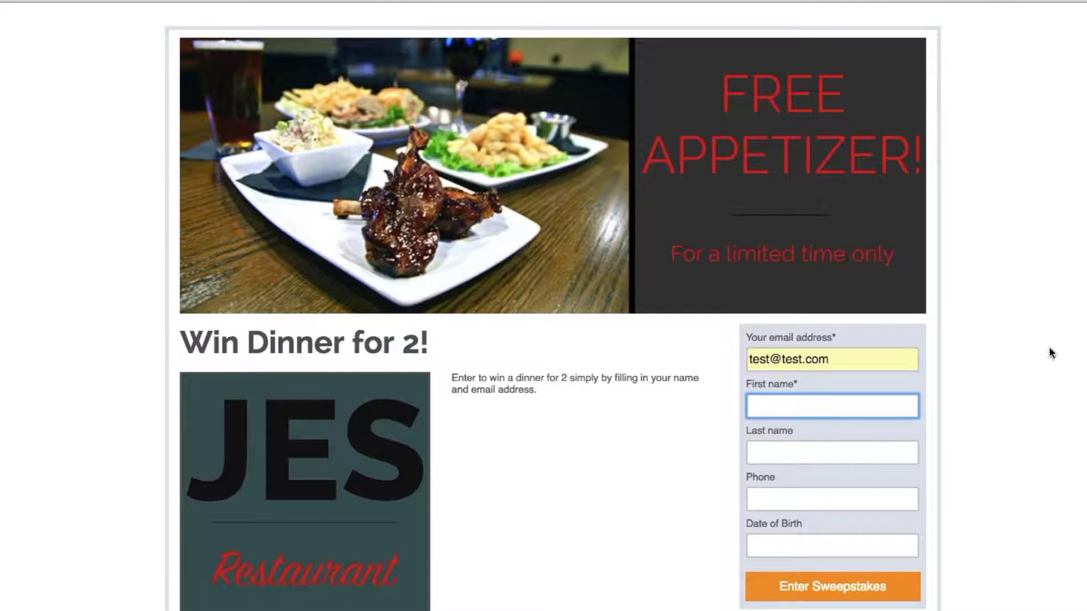
click(803, 383)
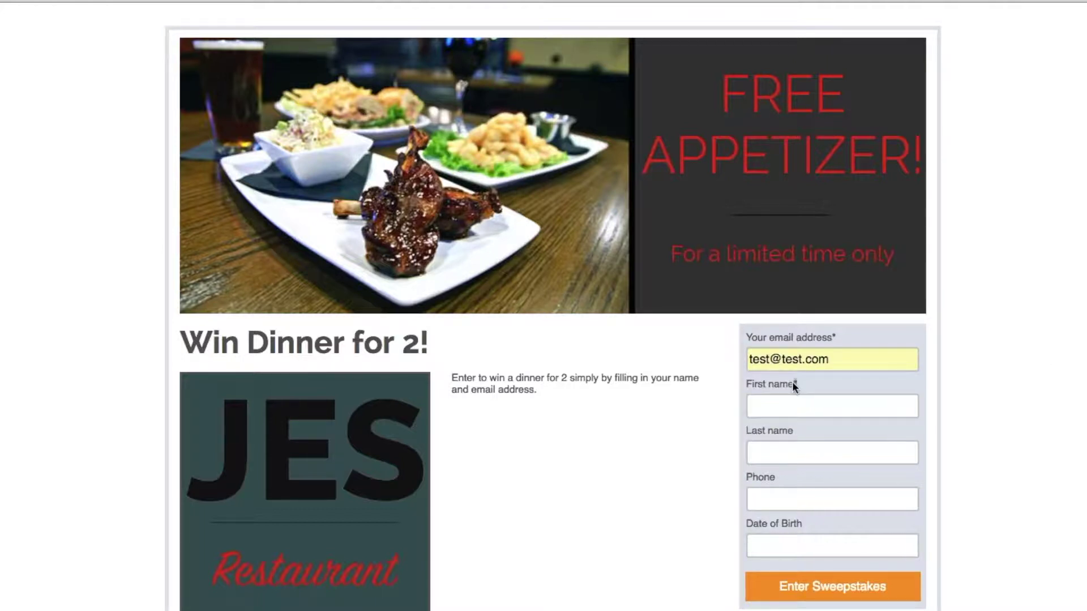
click(797, 382)
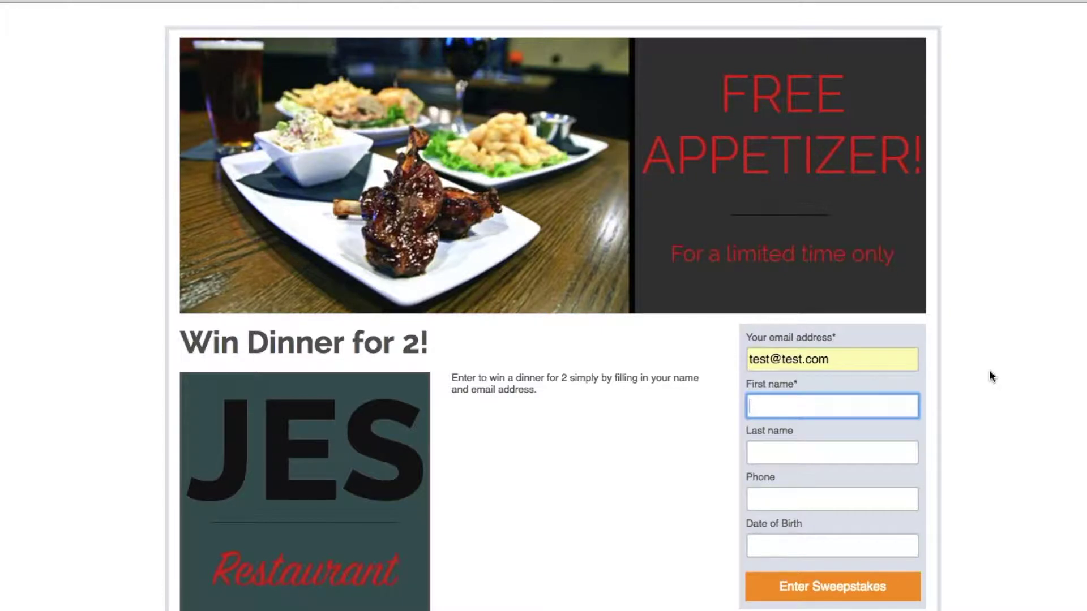
text(Justin)
key(Tab)
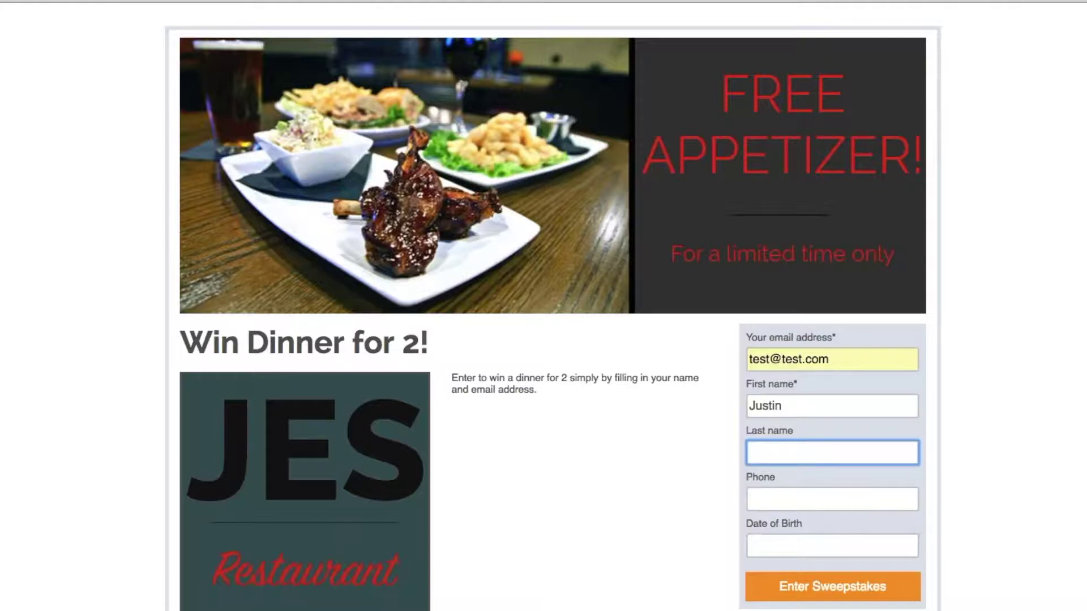
- Choose the entrant's date of birth in the sweepstake entry form and submit the entry
click(821, 543)
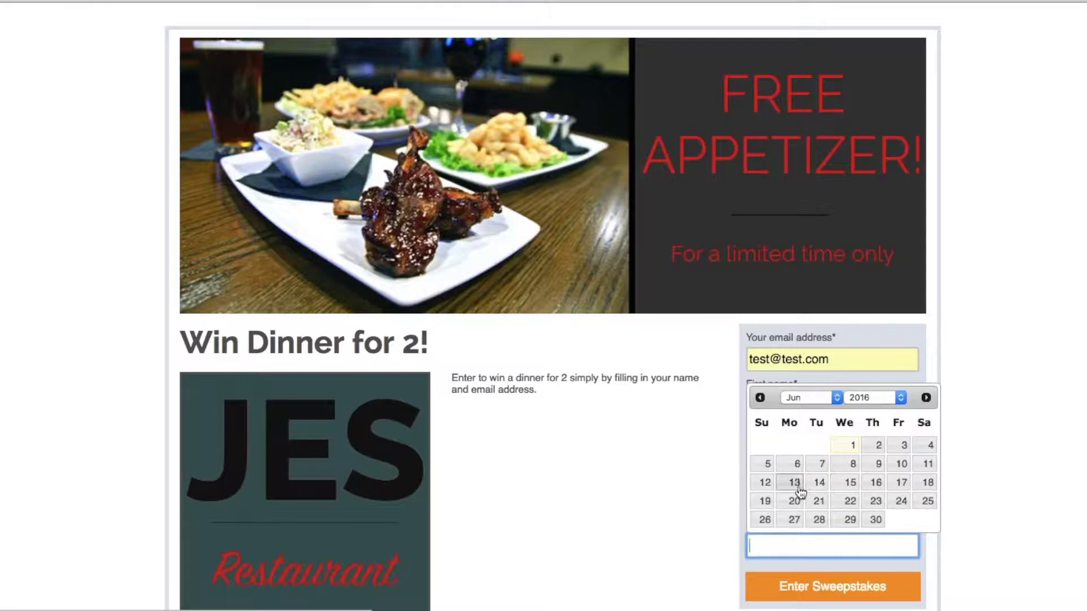
click(892, 396)
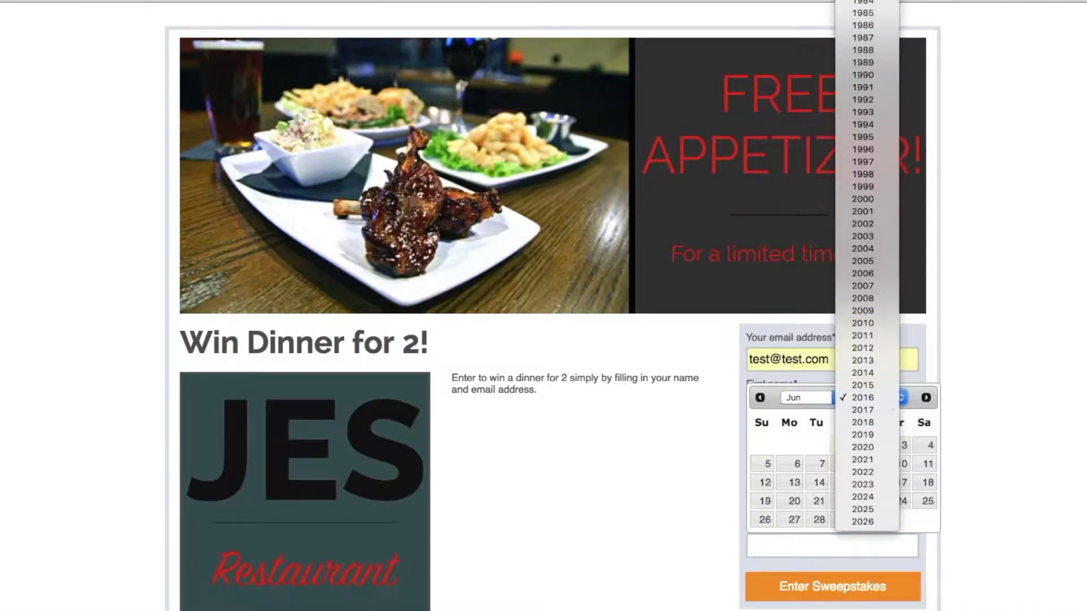
click(878, 13)
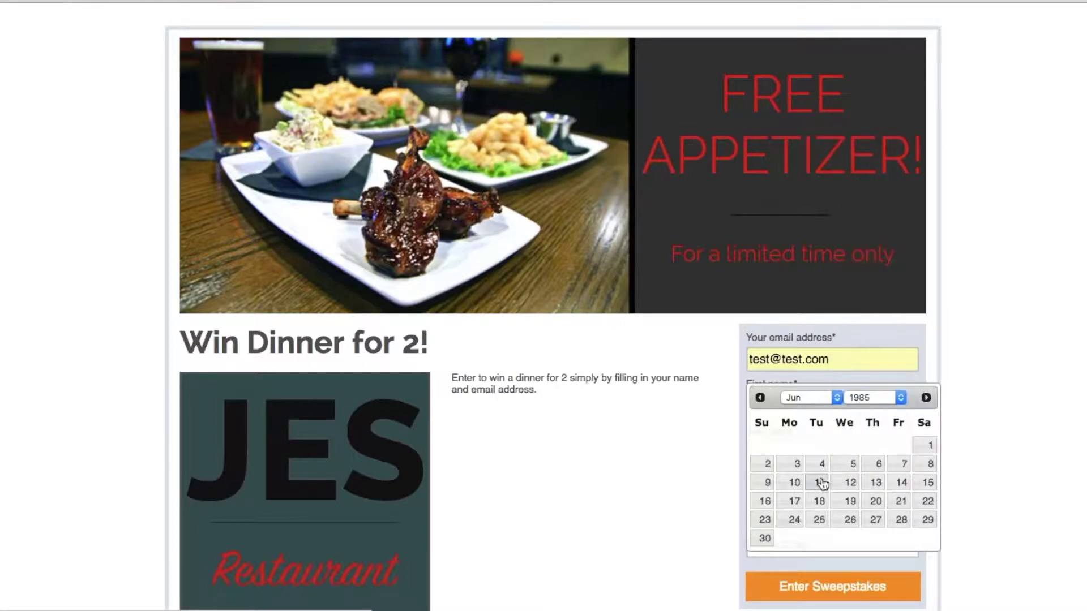
click(819, 483)
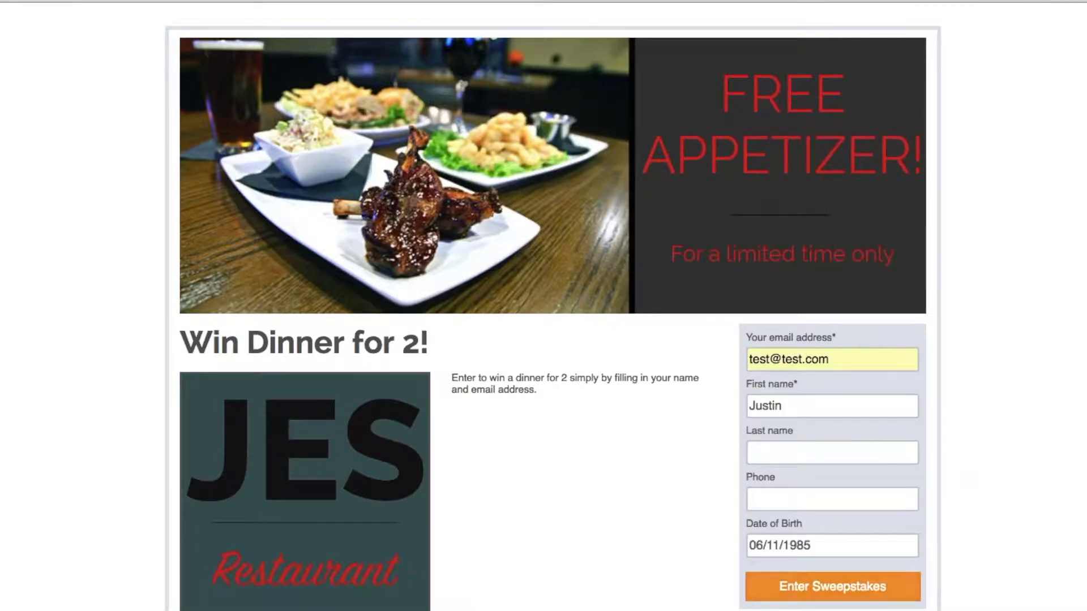
key(Tab)
key(Return)
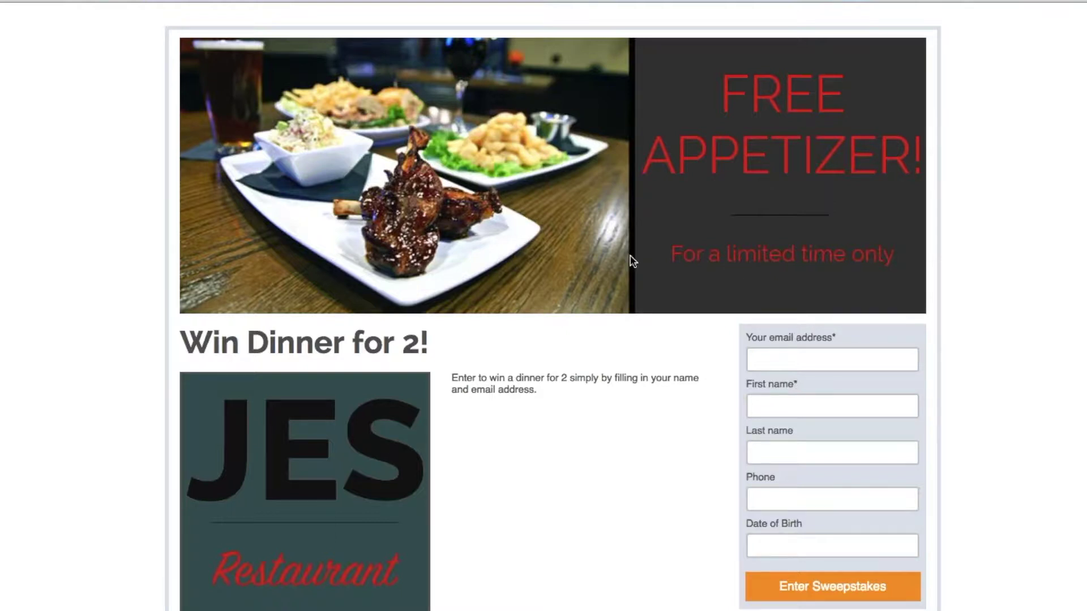
- Review the sweepstake page's title and description, and check the entry count in the refreshed sweepstakes list
drag(181, 342, 482, 328)
drag(452, 376, 643, 393)
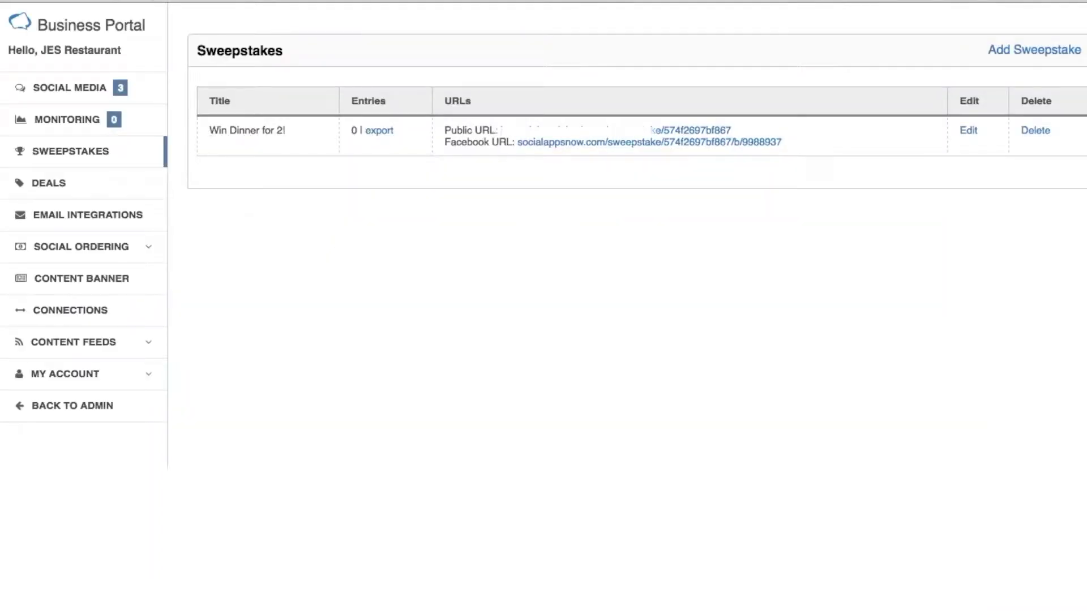
click(86, 152)
double_click(354, 131)
click(379, 203)
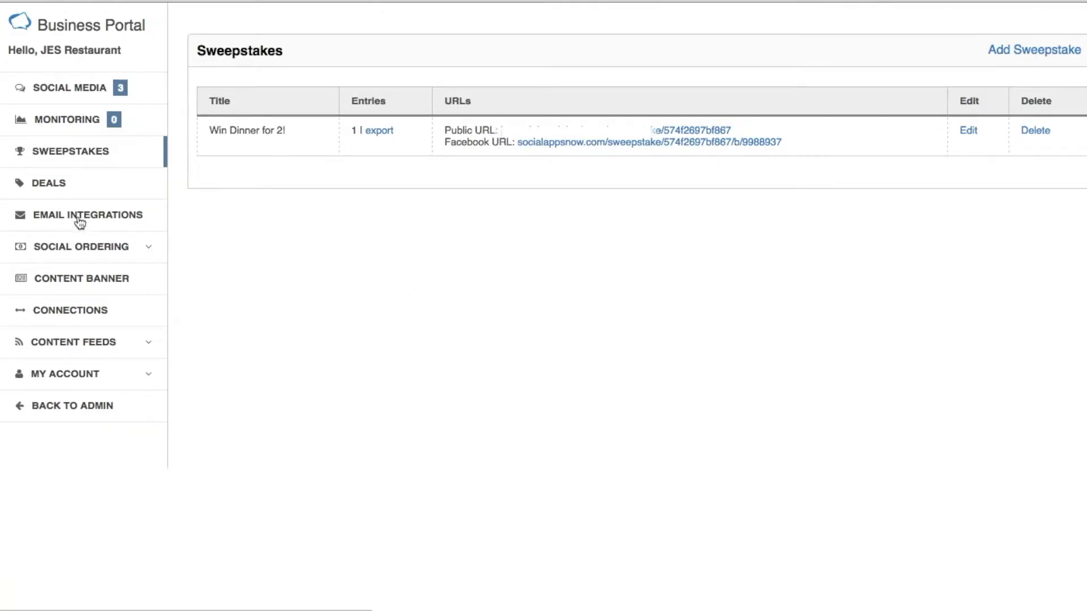
- In the email integrations, set the Constant Contact list for Sweepstakes to General Interest and save the settings
click(116, 221)
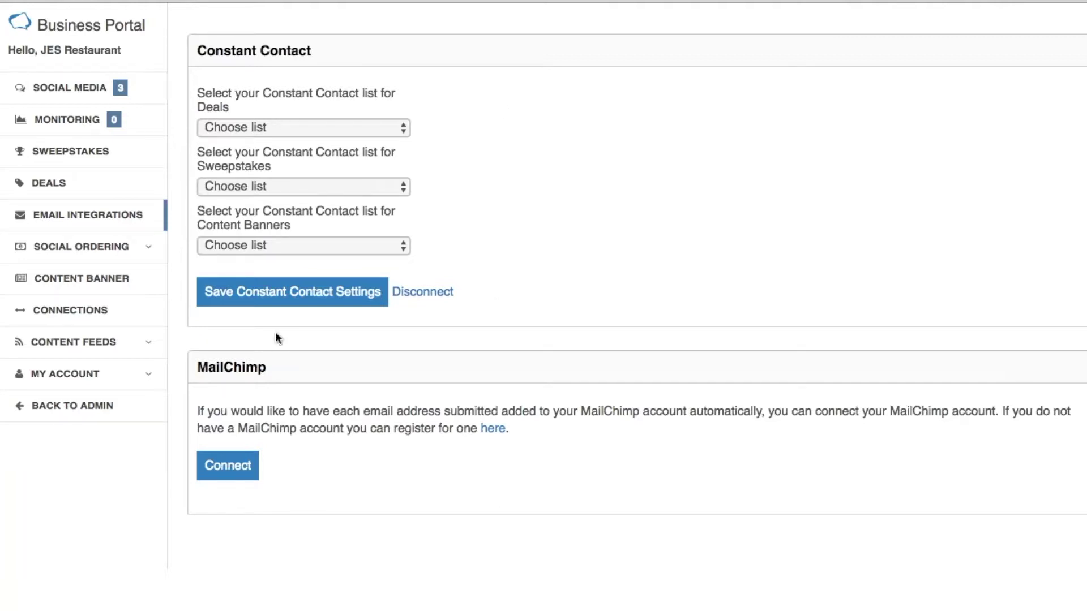
click(230, 475)
click(231, 465)
click(331, 189)
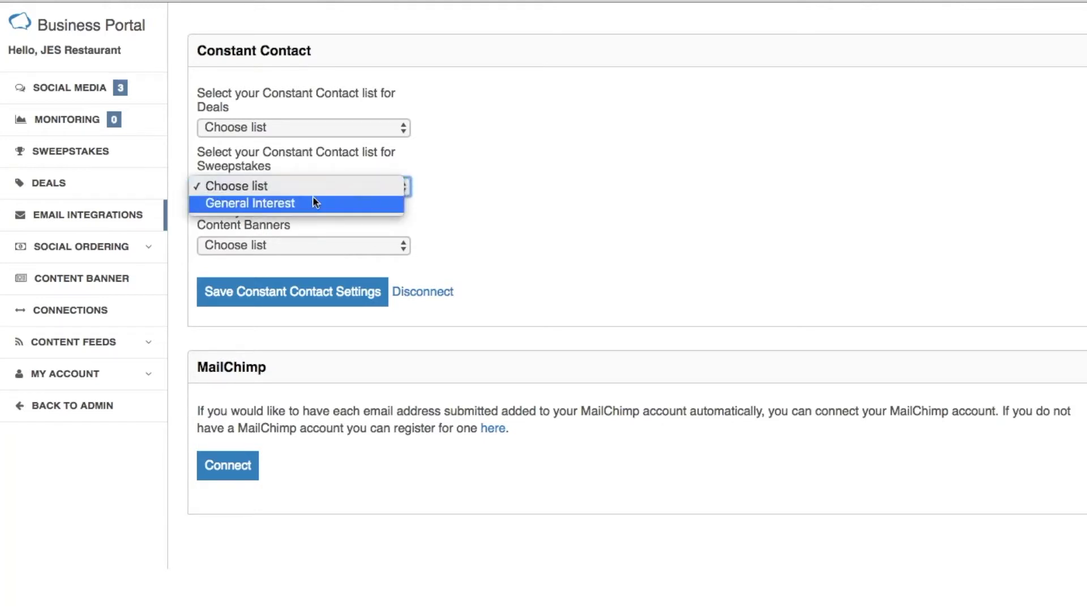
click(274, 204)
click(295, 297)
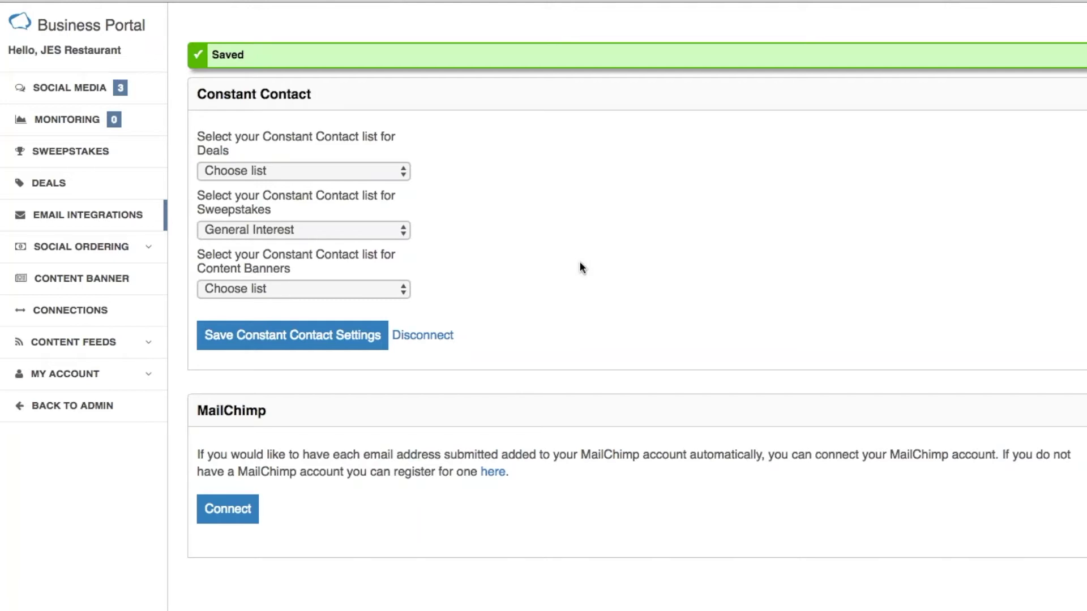
- Examine the Constant Contact list choices offered for Deals and Sweepstakes
click(400, 169)
click(438, 206)
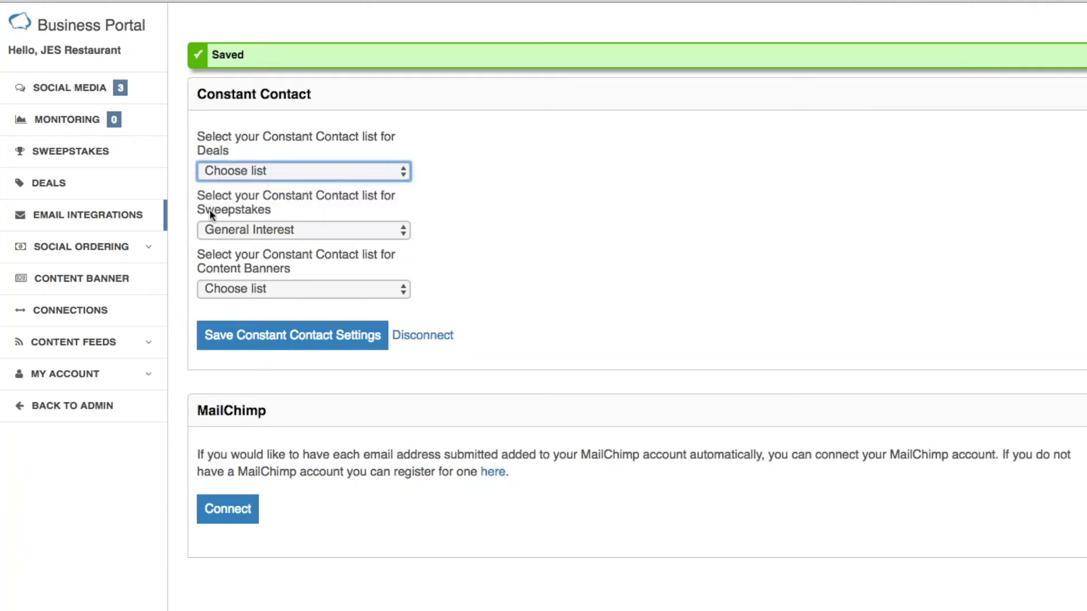
click(540, 191)
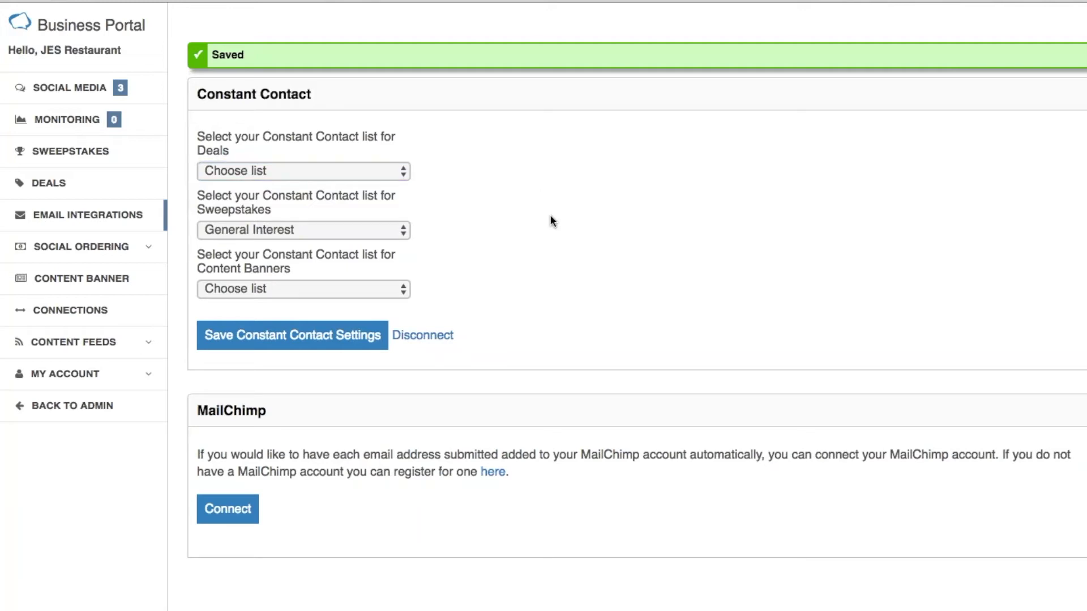
click(402, 235)
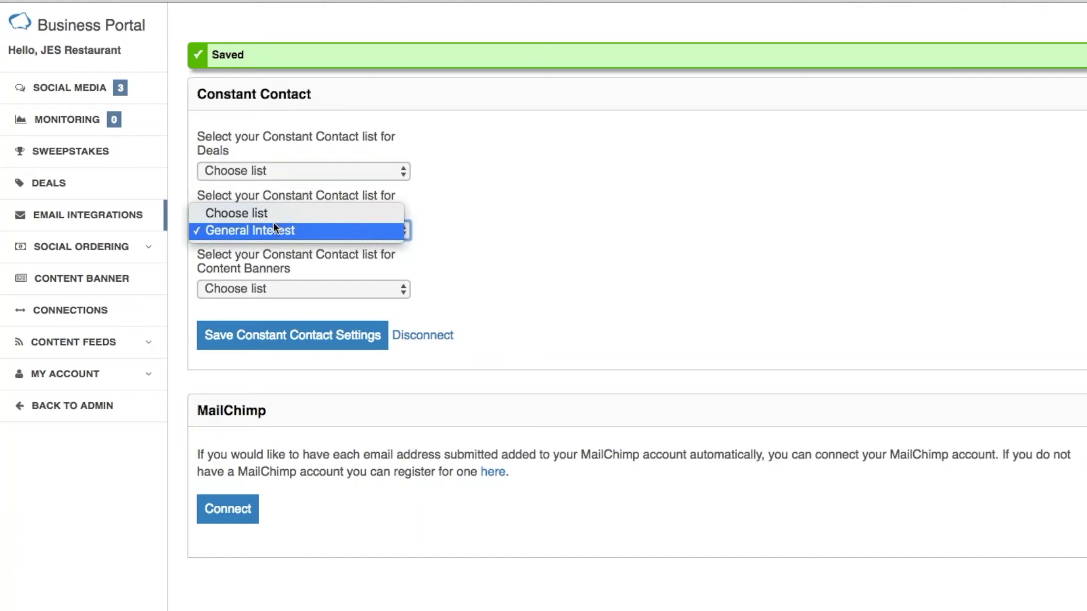
click(538, 236)
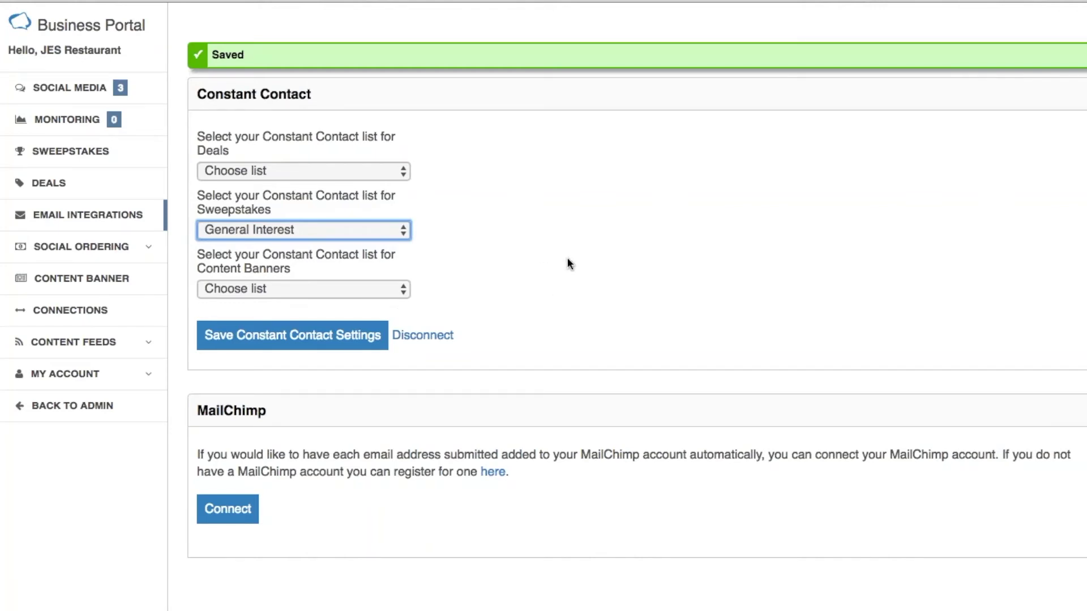
- Return to the sweepstakes list and export the entries of the "Win Dinner for 2!" sweepstake
click(65, 155)
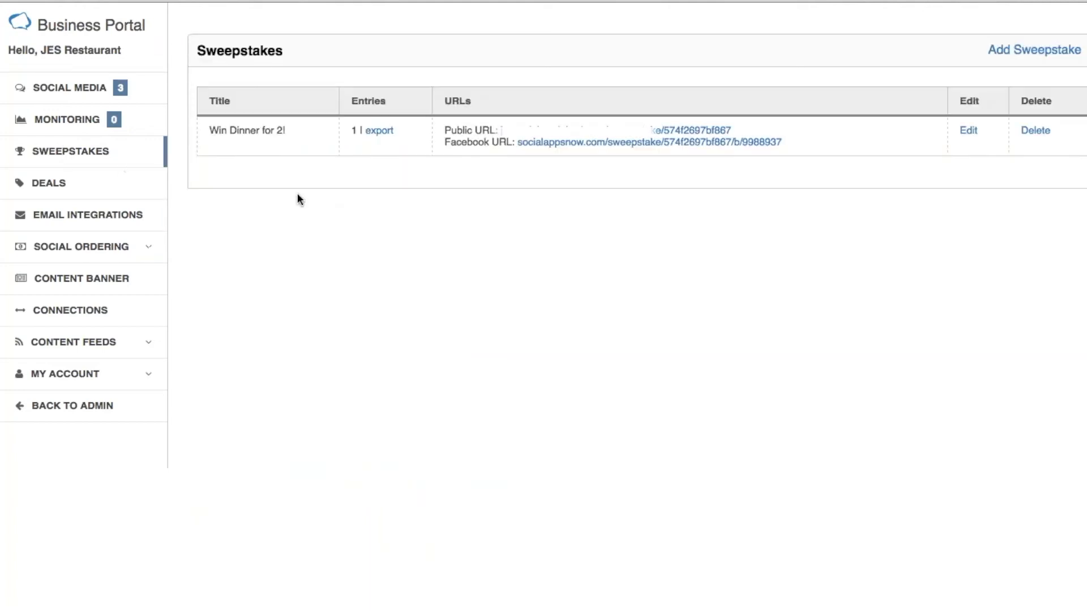
drag(365, 134, 351, 132)
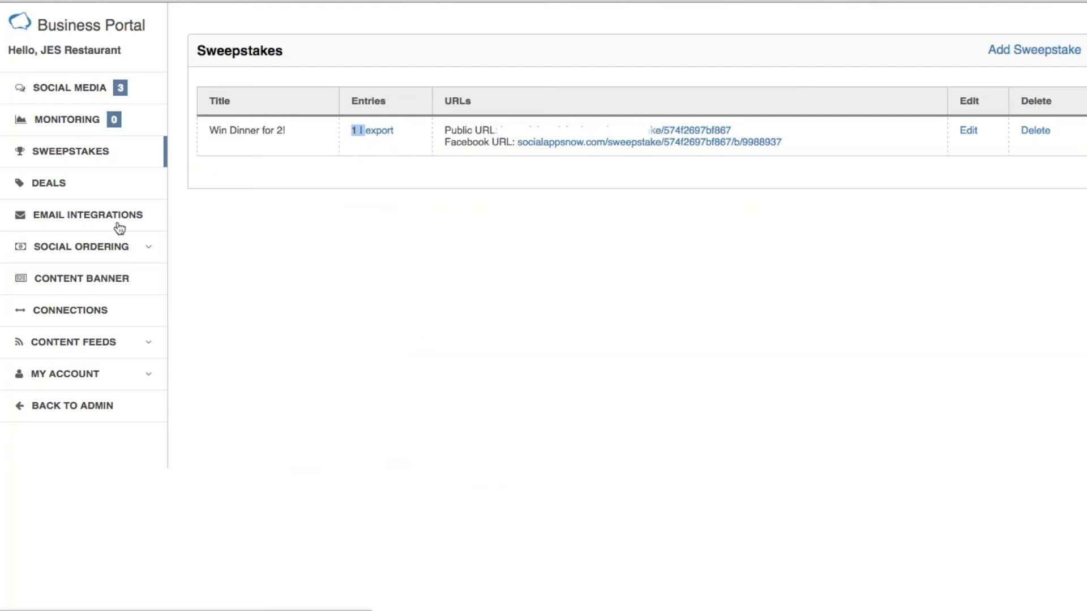
click(419, 339)
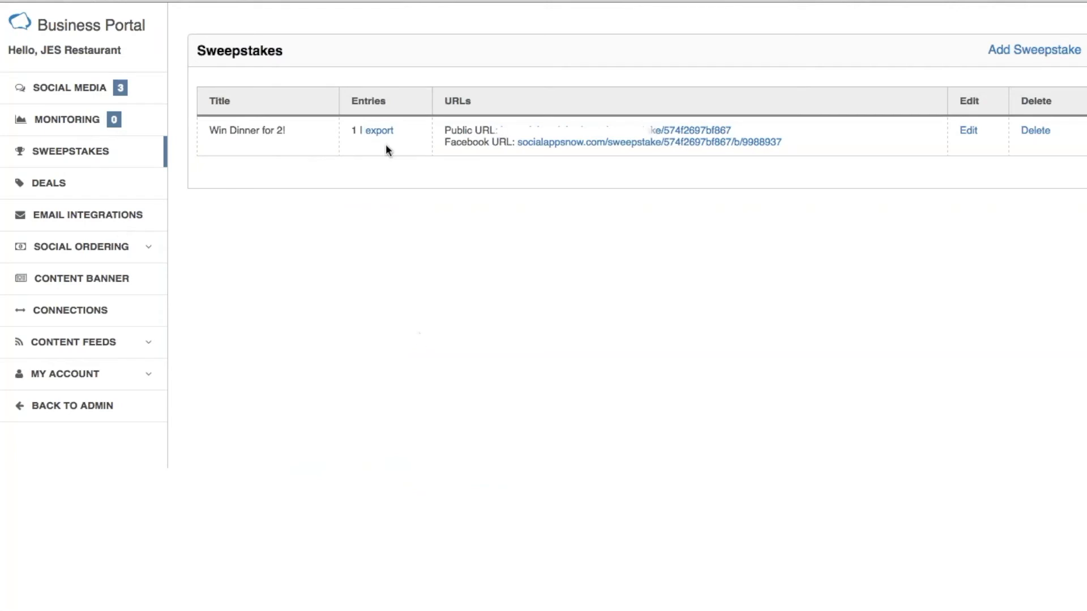
click(374, 134)
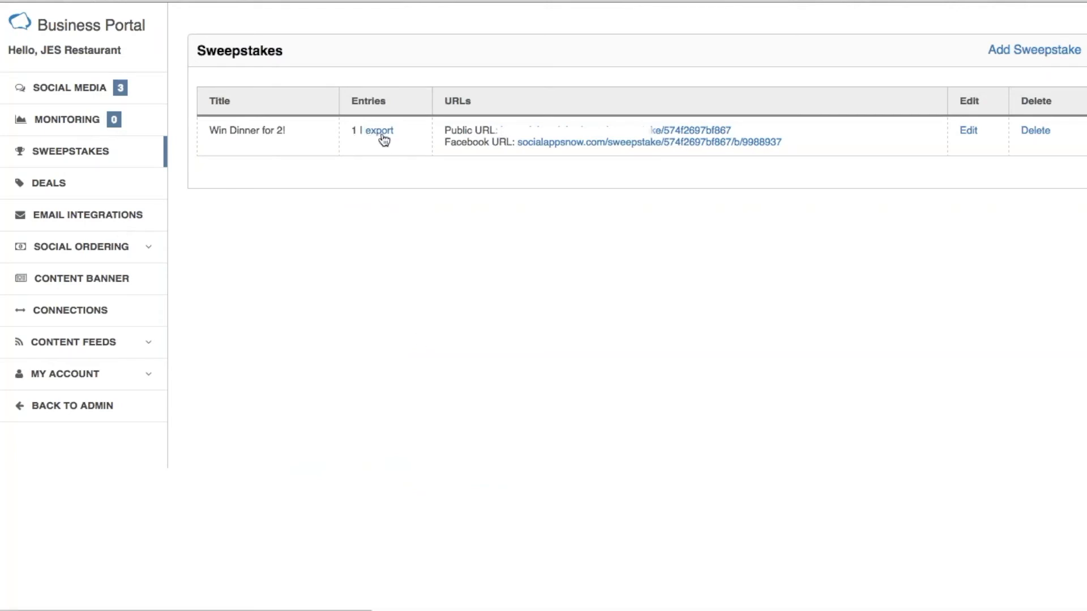